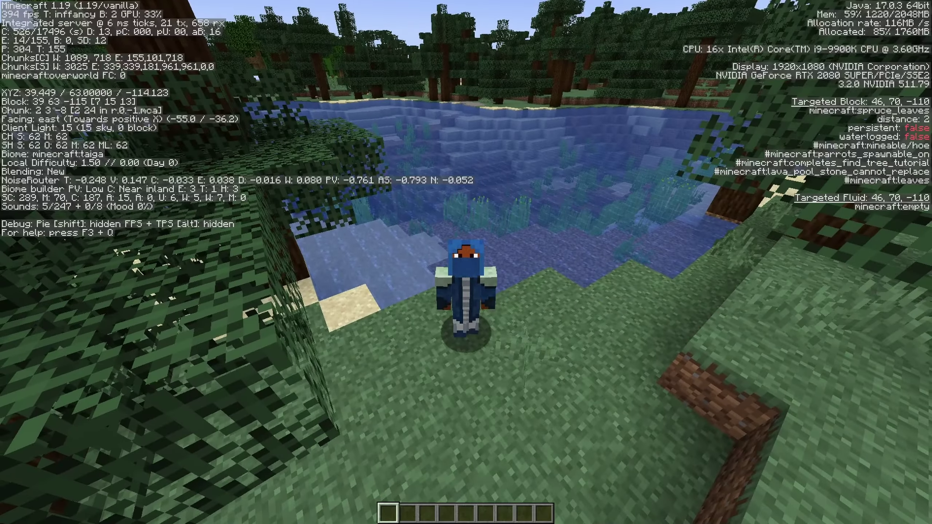
Step: Switch to first-person view, hide the debug overlay and walk from the lakeside into the spruce forest
key(F5)
key(w)
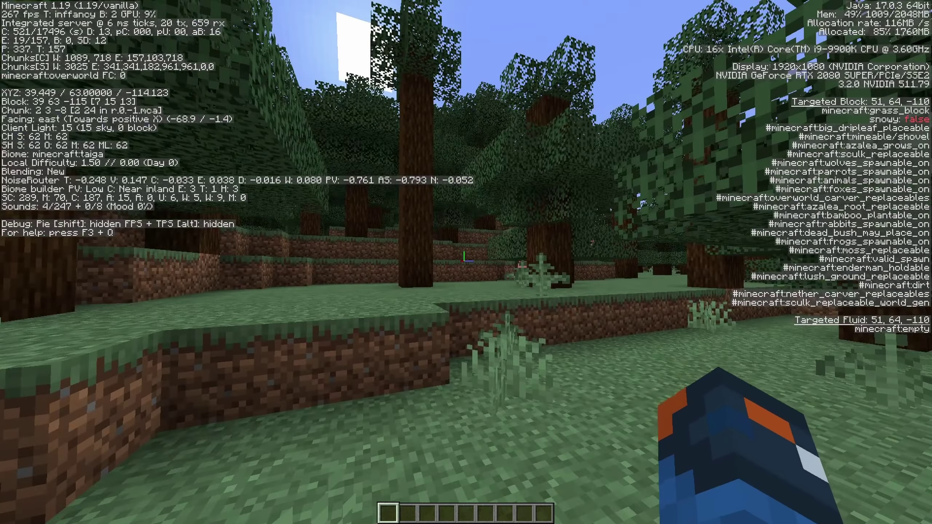
key(F3)
key(w)
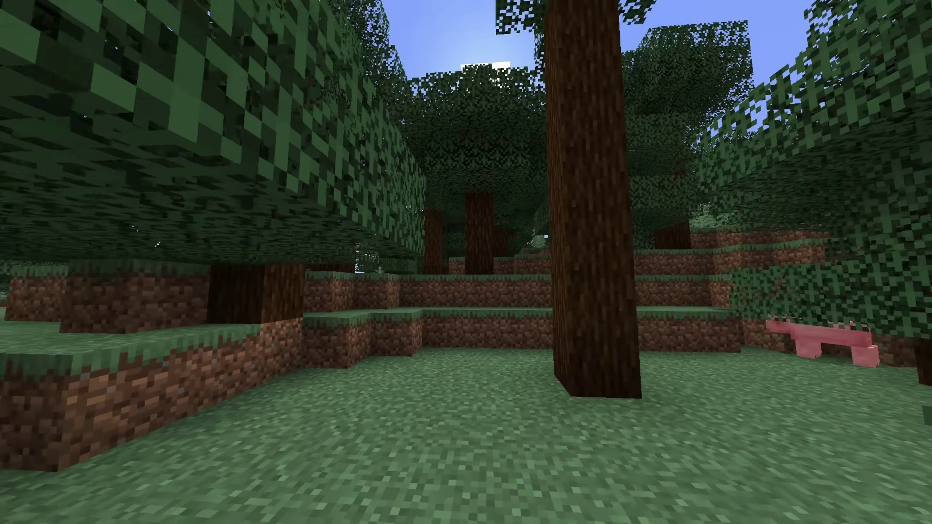
key(w)
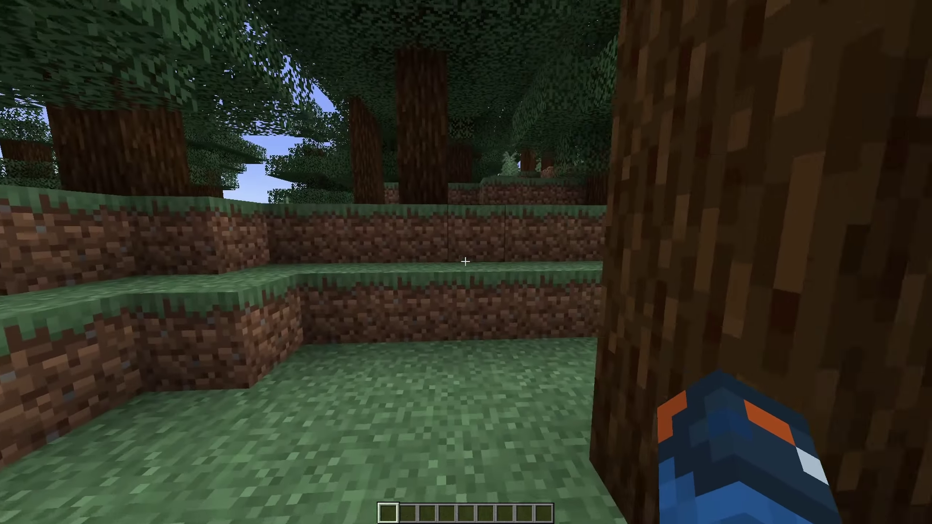
key(space)
key(space)
key(w)
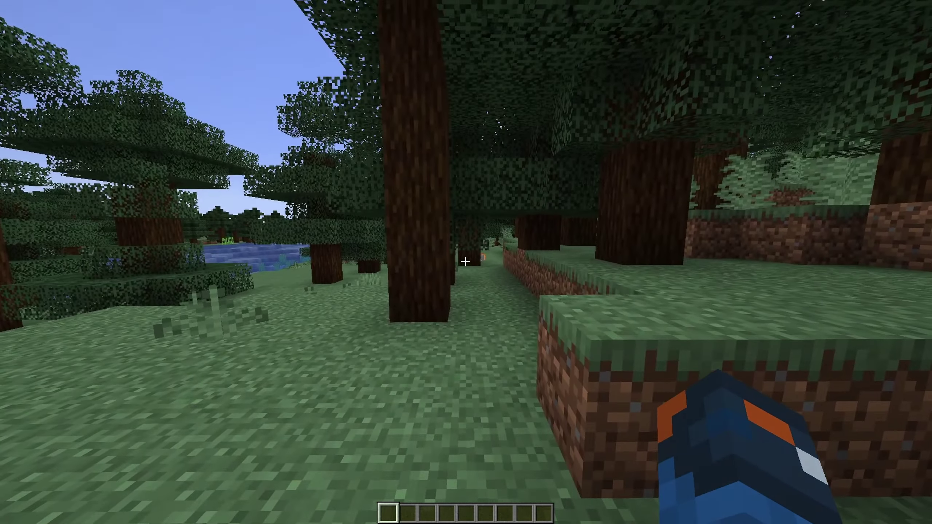
Step: Set the FOV to Normal in the options and walk on between the spruce trees
key(Escape)
click(432, 215)
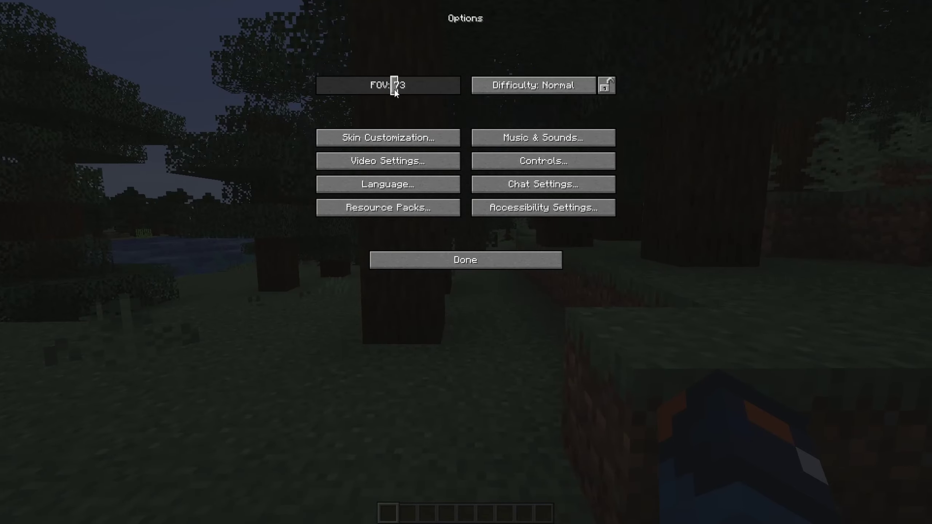
drag(395, 95, 389, 95)
key(Escape)
key(w)
key(w)
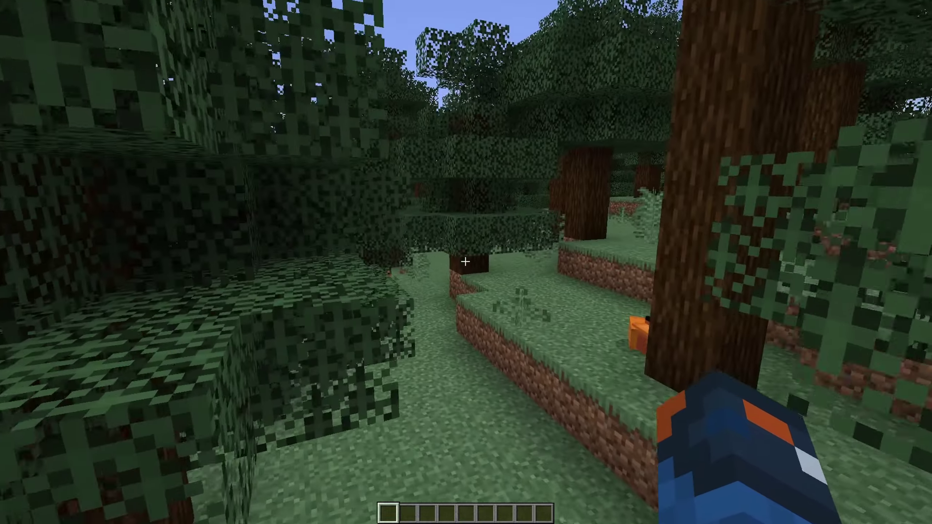
key(w)
key(space)
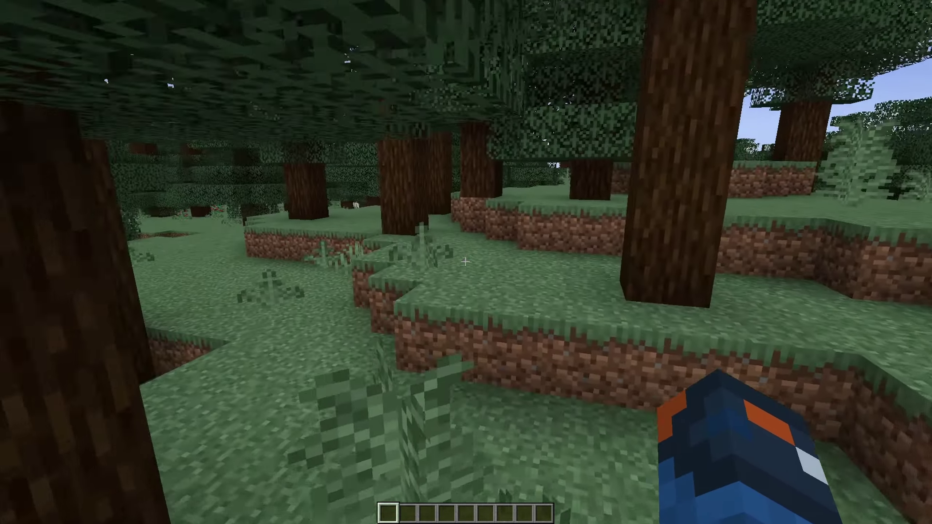
Step: Raise the FOV to Quake Pro and return to the game
key(w)
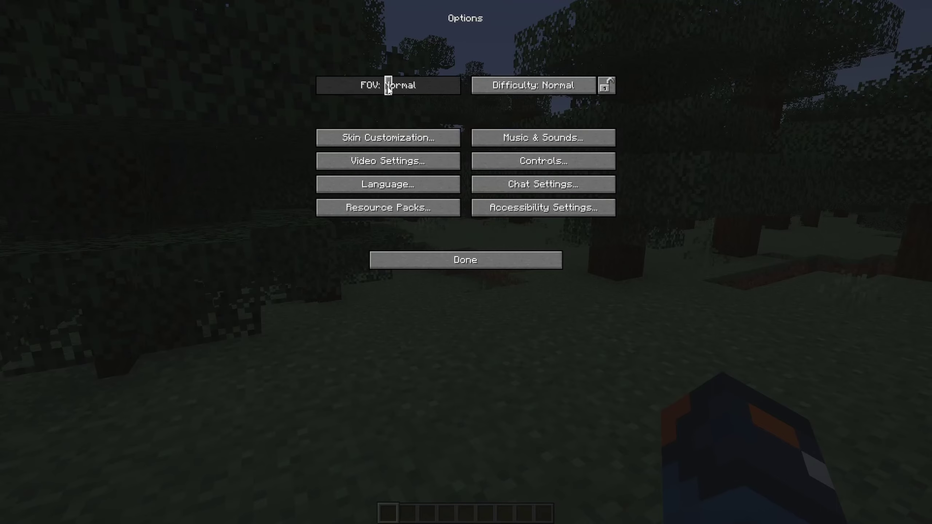
drag(388, 88, 458, 87)
key(Escape)
Step: Lower the FOV to 30 and return to the game
key(Escape)
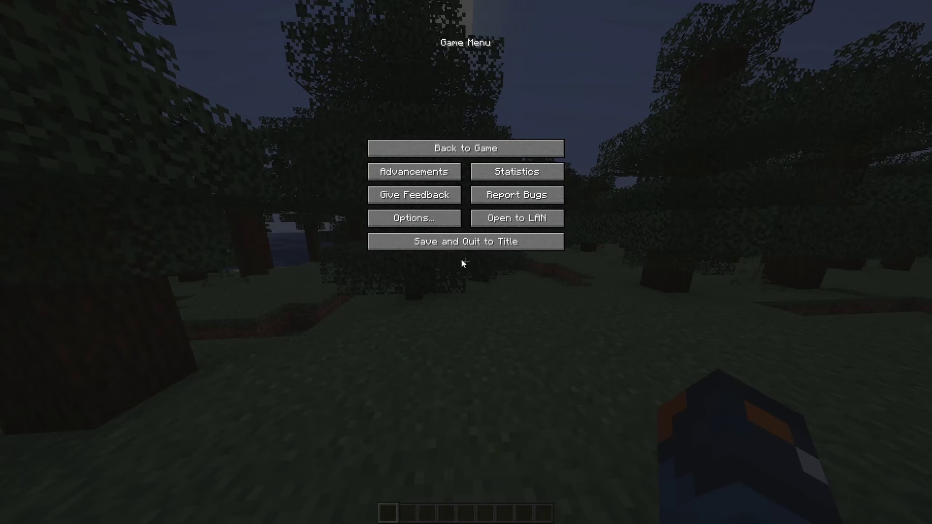
click(439, 221)
drag(424, 85, 93, 93)
key(Escape)
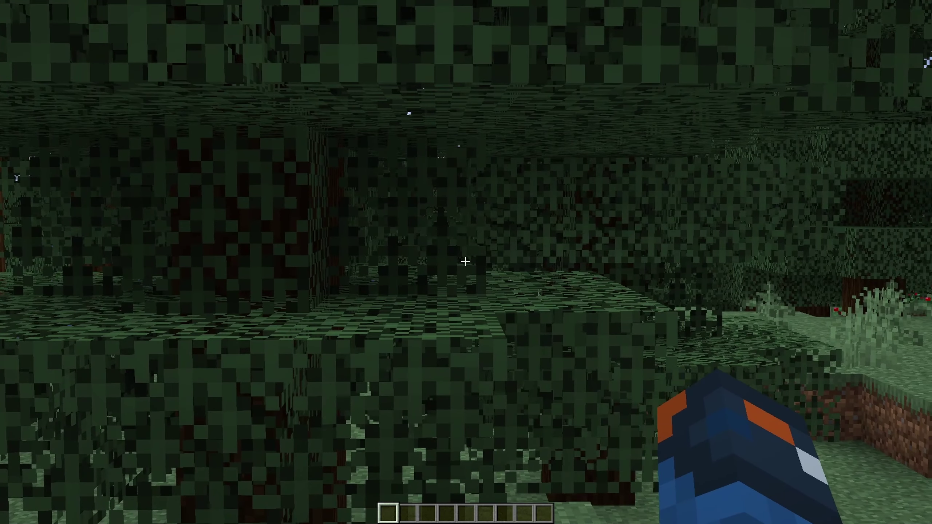
key(Escape)
click(425, 222)
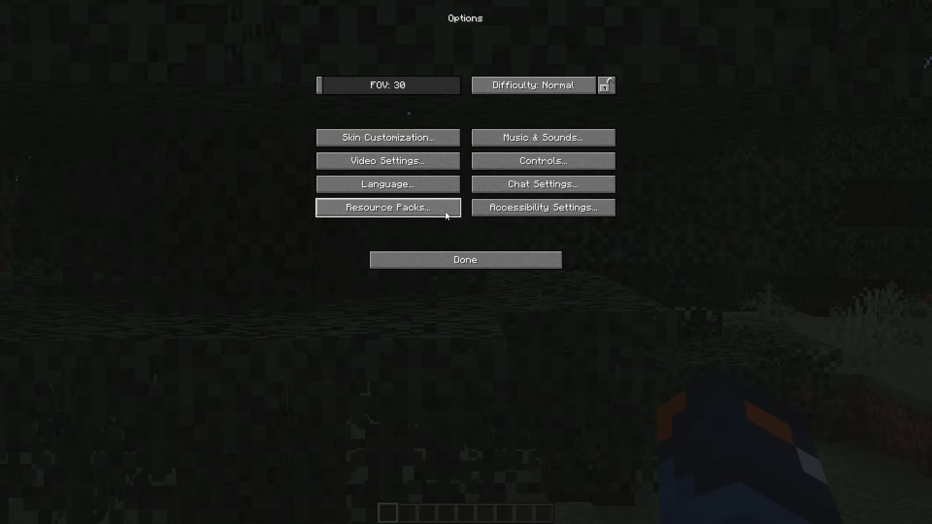
key(Escape)
key(Escape)
key(Escape)
Step: Show the debug overlay and return from the options to the game with the FOV at Quake Pro
key(F3)
key(a)
key(s)
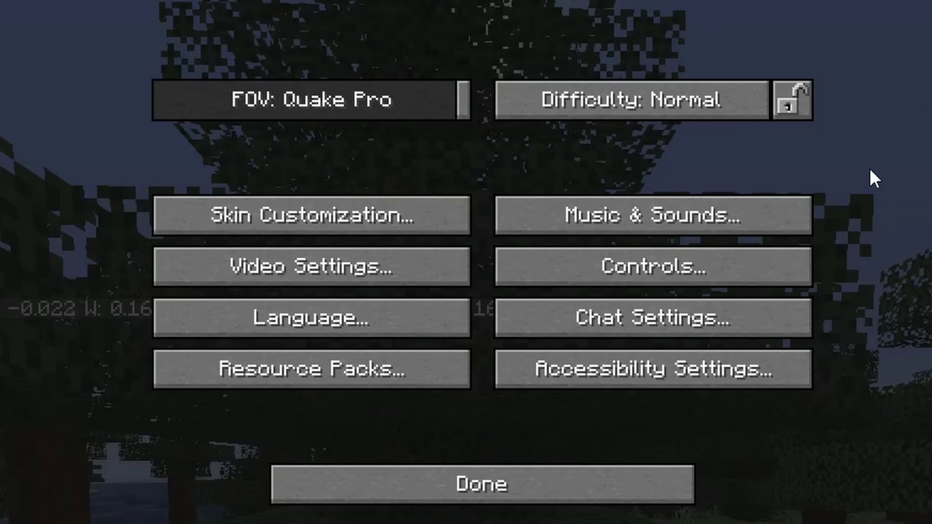
key(Escape)
key(Escape)
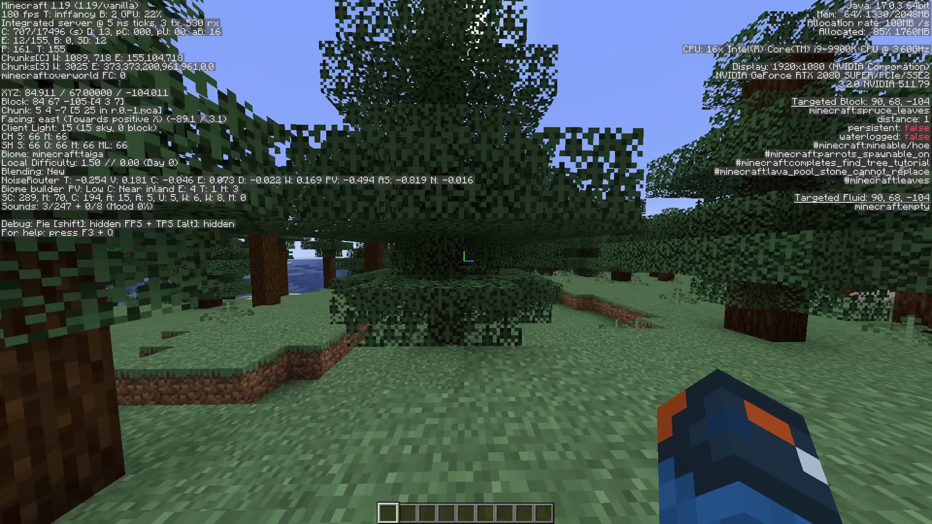
Step: Set the FOV back to Normal and walk forward with the debug overlay shown
key(Escape)
click(429, 212)
drag(388, 90, 390, 92)
key(Escape)
key(w)
Step: Set the FOV to 90 and move around in front of the low spruce tree
key(Escape)
click(405, 221)
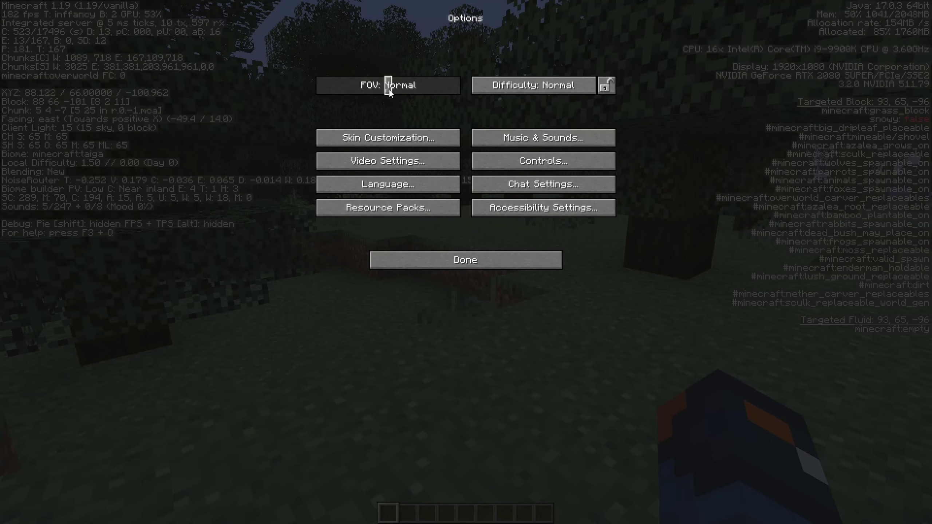
drag(389, 90, 424, 86)
key(Escape)
key(w)
key(a)
key(space)
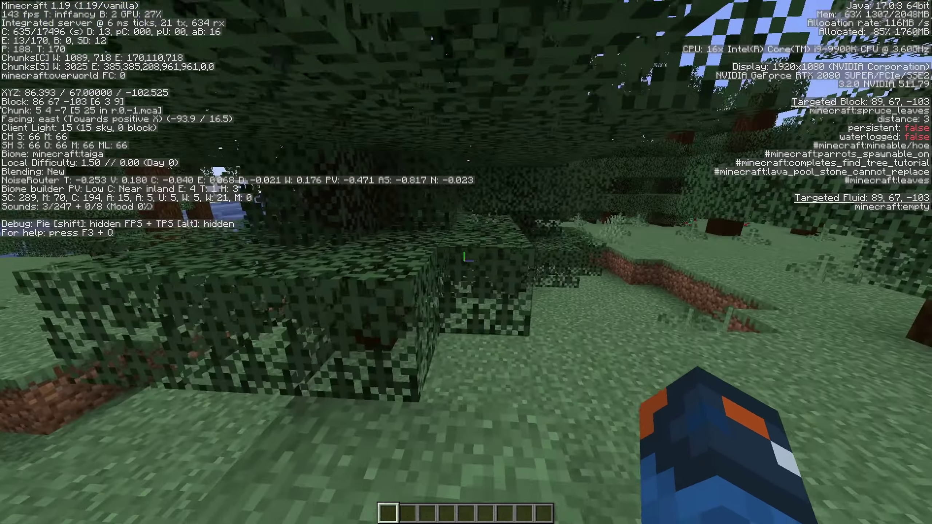
key(s)
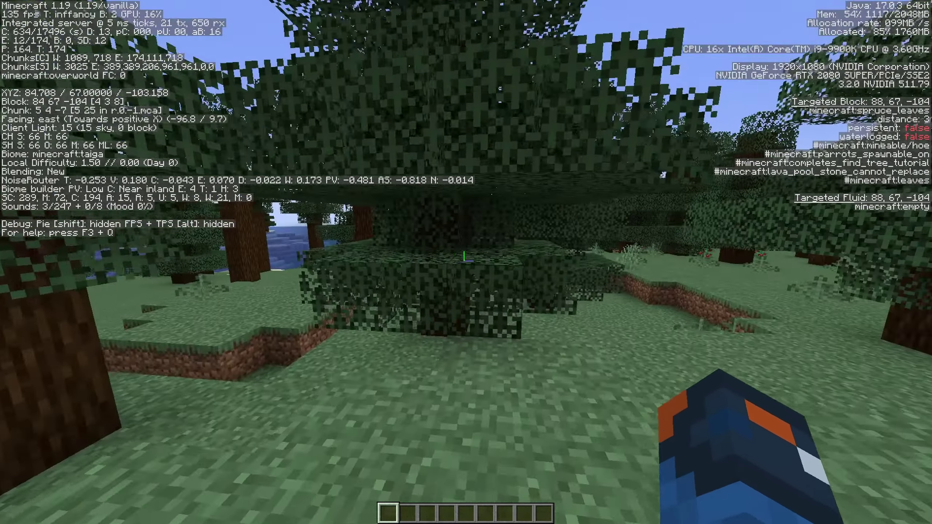
Step: Readjust the FOV to about 90 and walk through the forest to the sweet berry bushes
key(Escape)
click(422, 219)
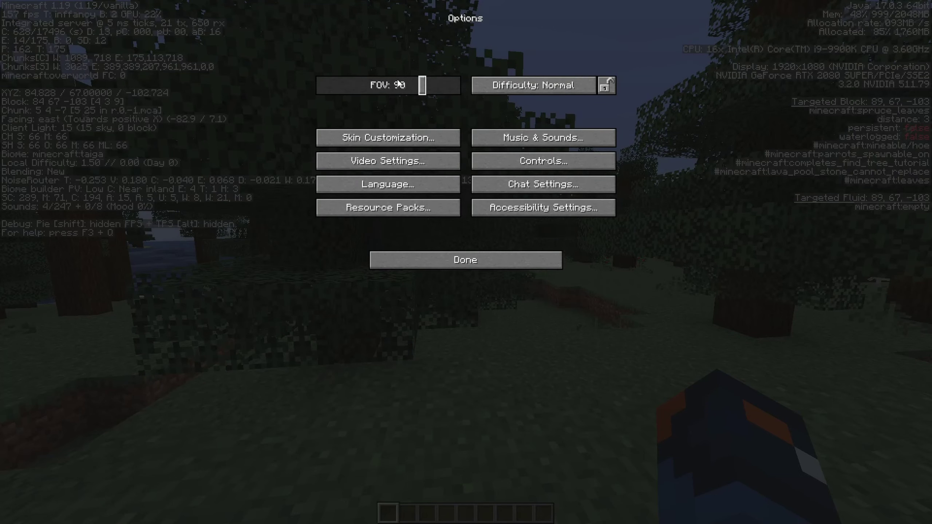
drag(402, 89, 424, 99)
key(Escape)
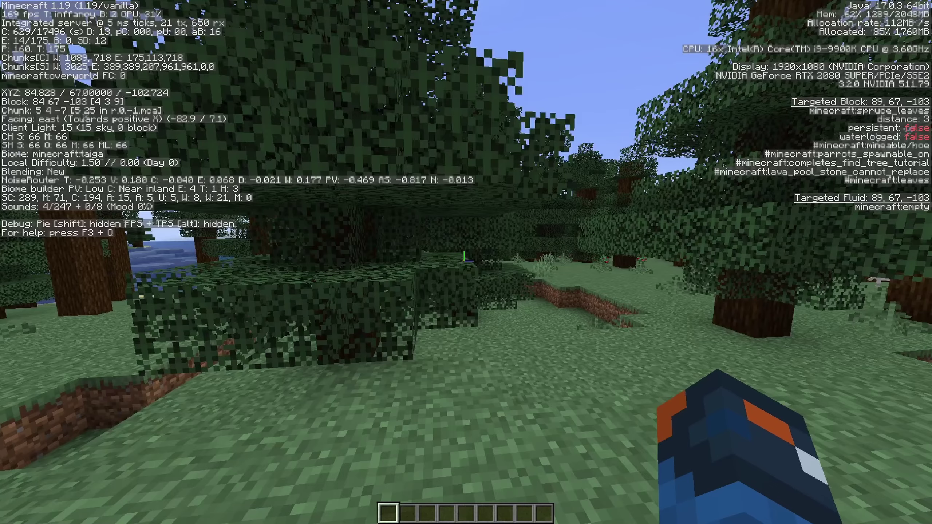
key(w)
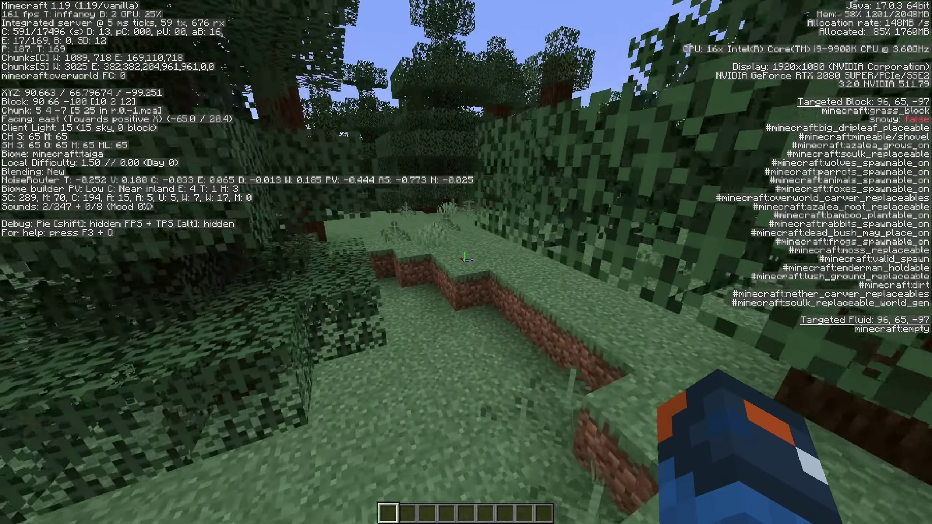
key(w)
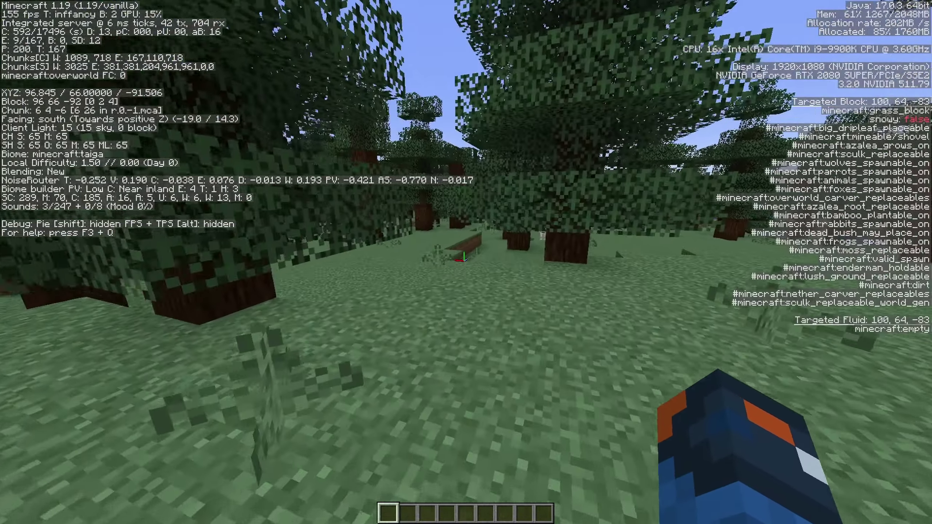
key(w)
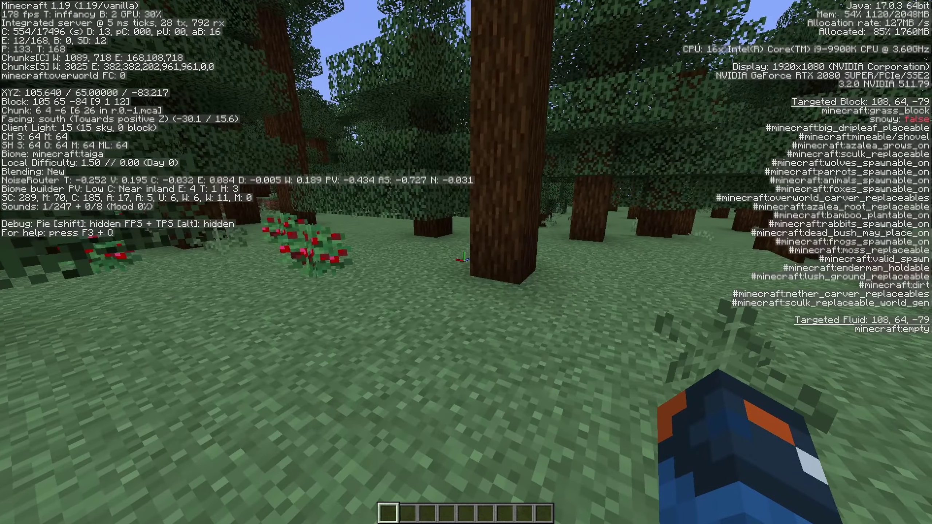
Step: Examine the video settings and return to the game
key(Escape)
click(429, 216)
click(405, 160)
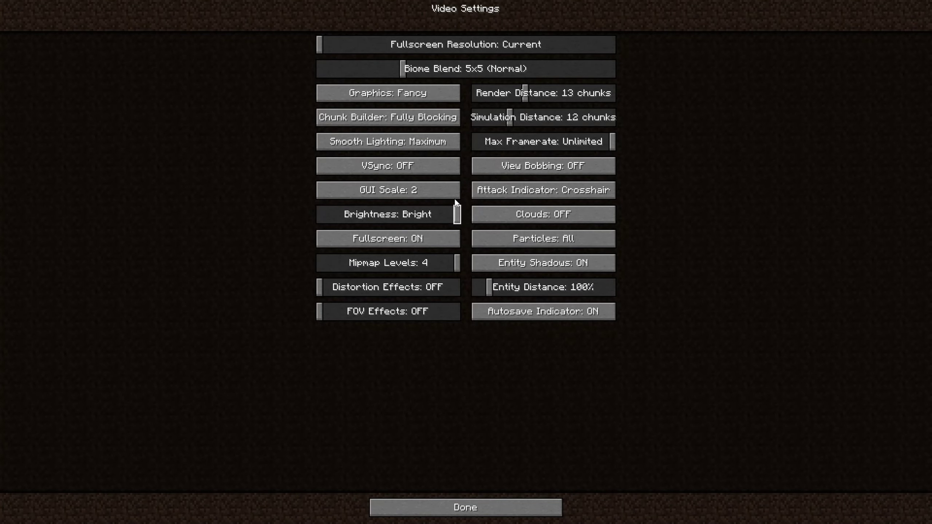
key(Escape)
key(Escape)
key(Escape)
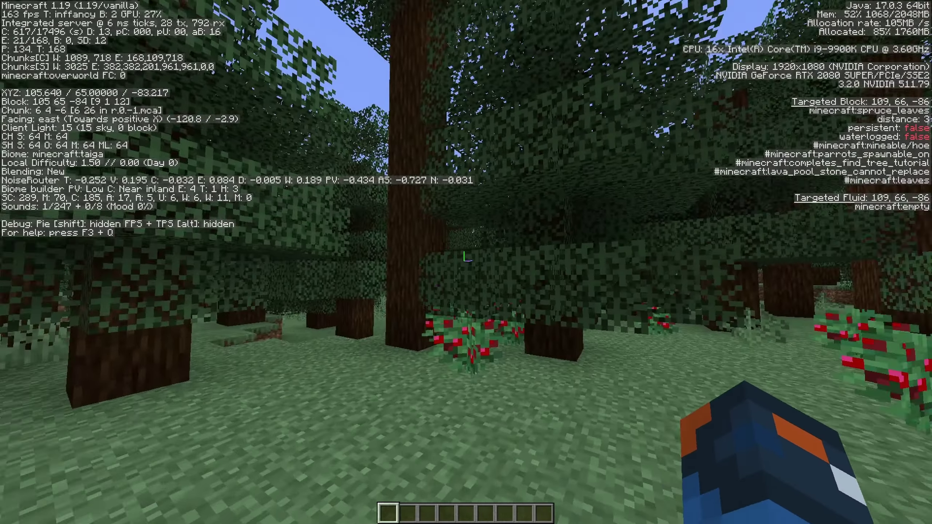
Step: Walk east through the taiga forest and cross the water by the sandy bank into the trees beyond
key(w)
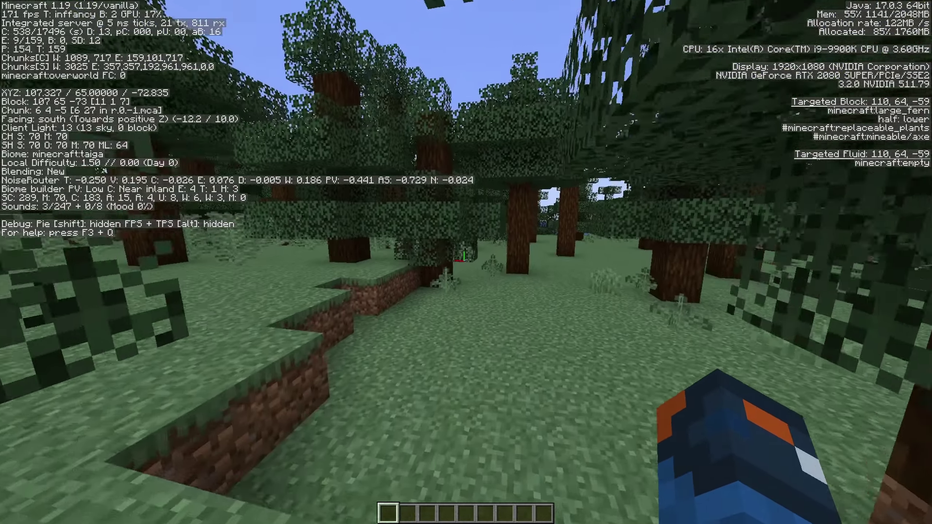
key(w)
key(w)
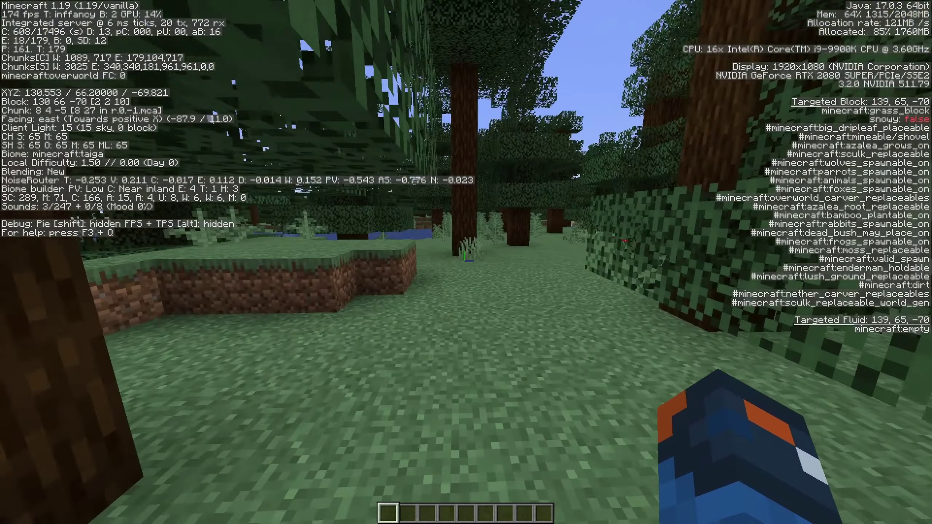
key(w)
key(w)
key(w)
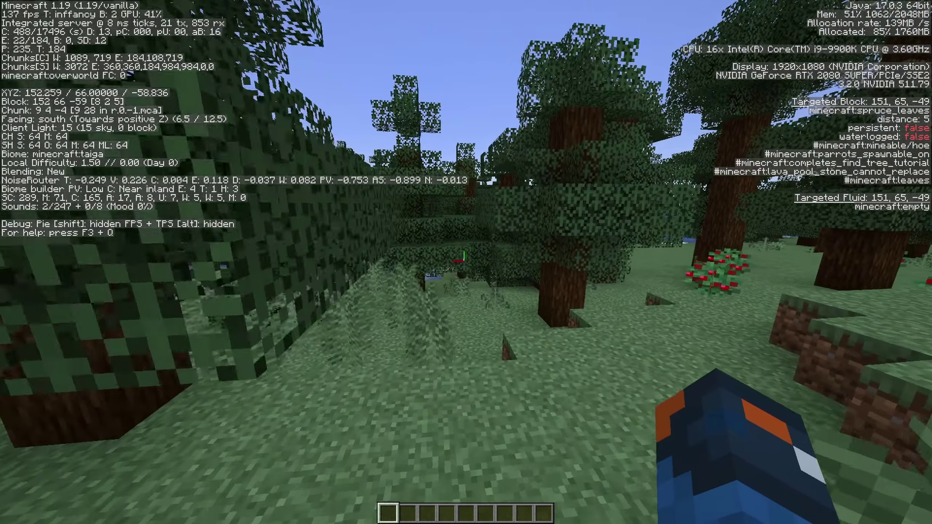
key(w)
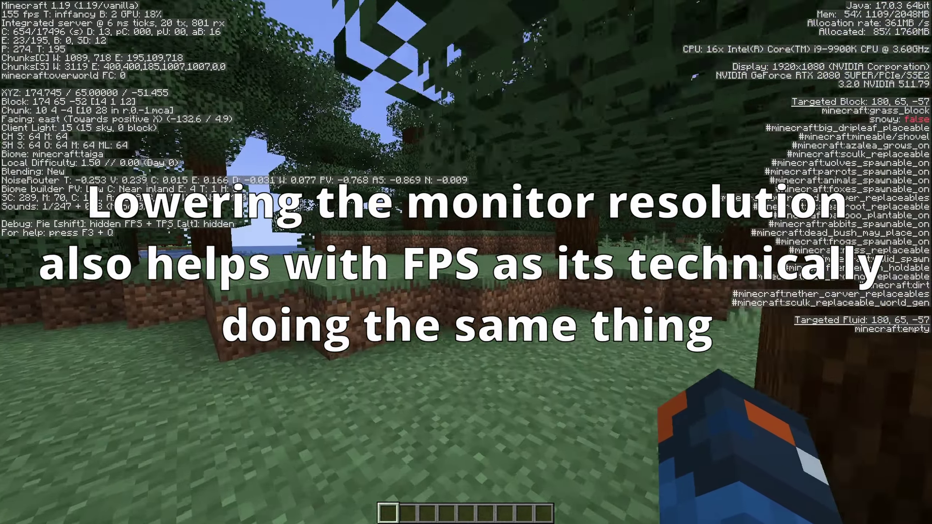
key(w)
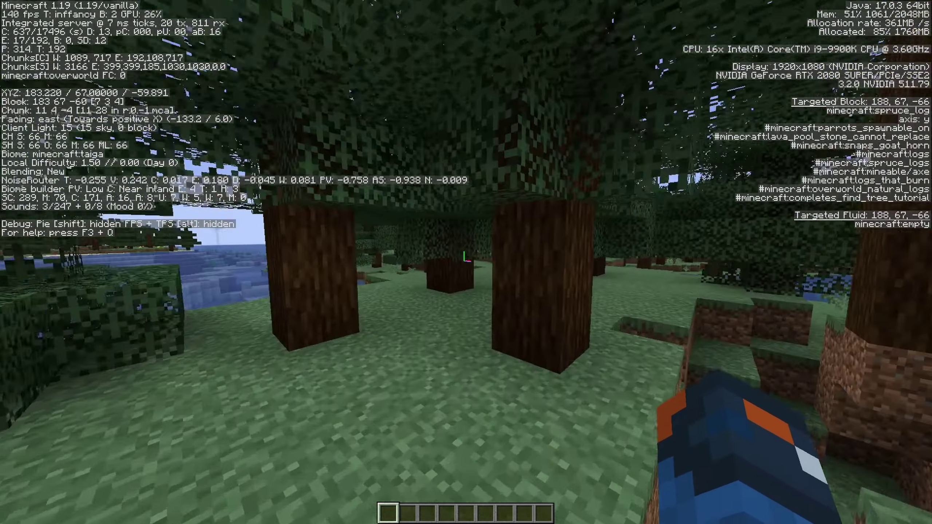
key(w)
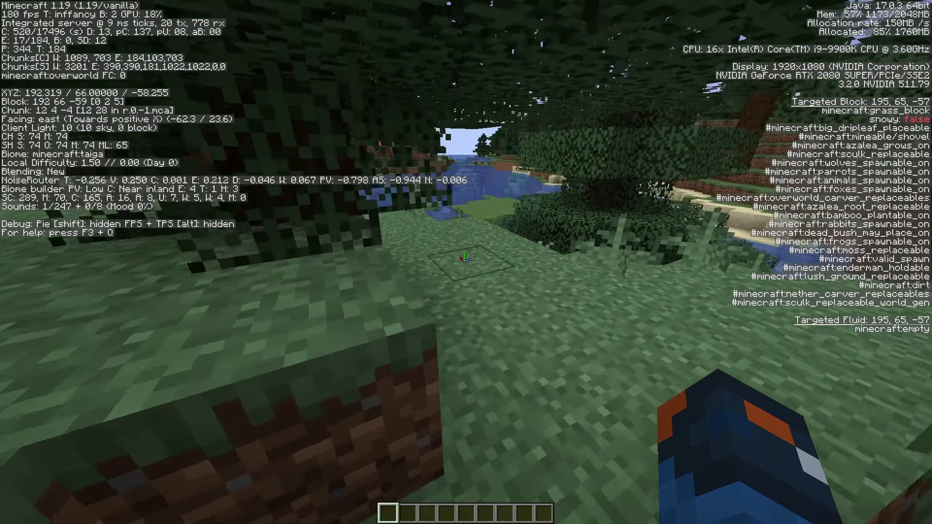
key(w)
key(w)
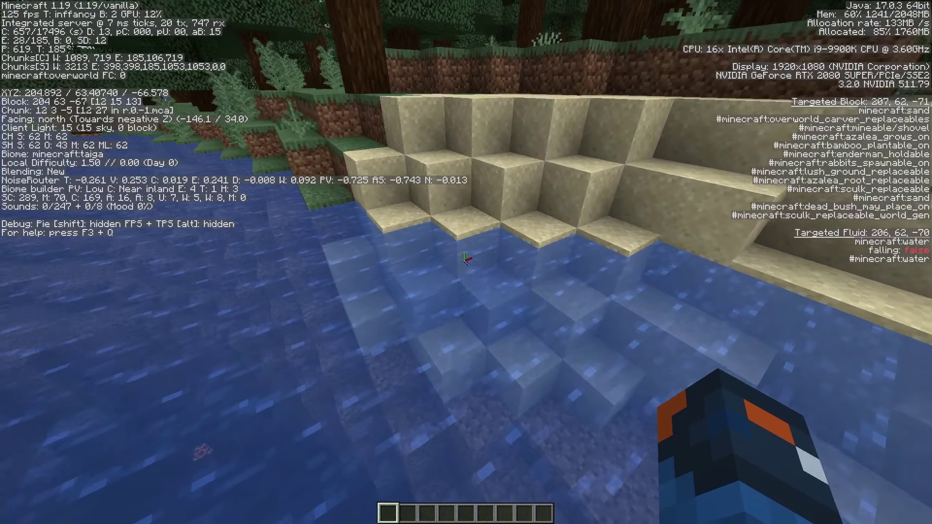
key(w)
key(w)
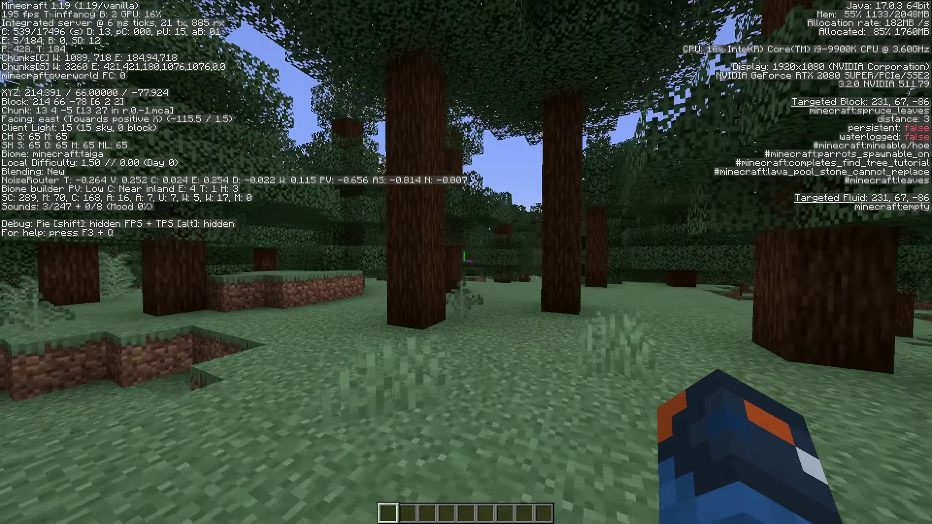
Step: Select the second hotbar slot and walk north through the large ferns
key(2)
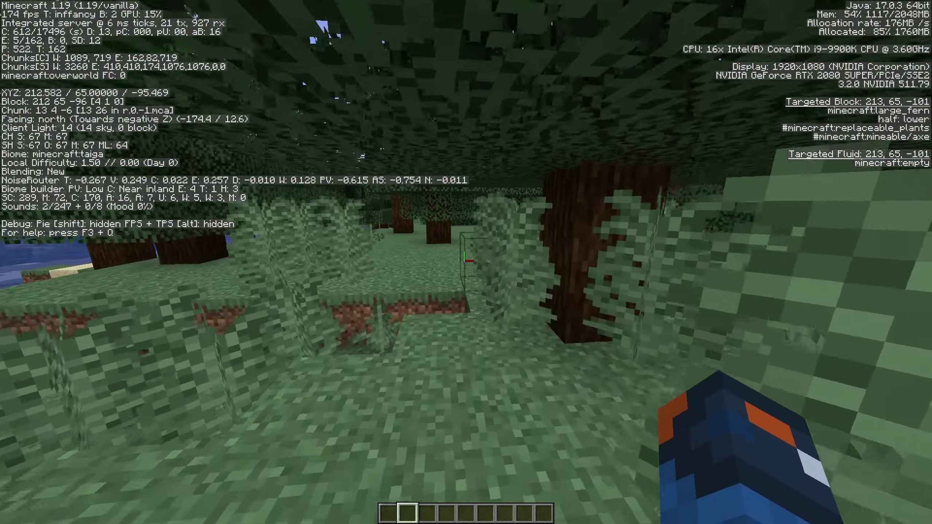
key(w)
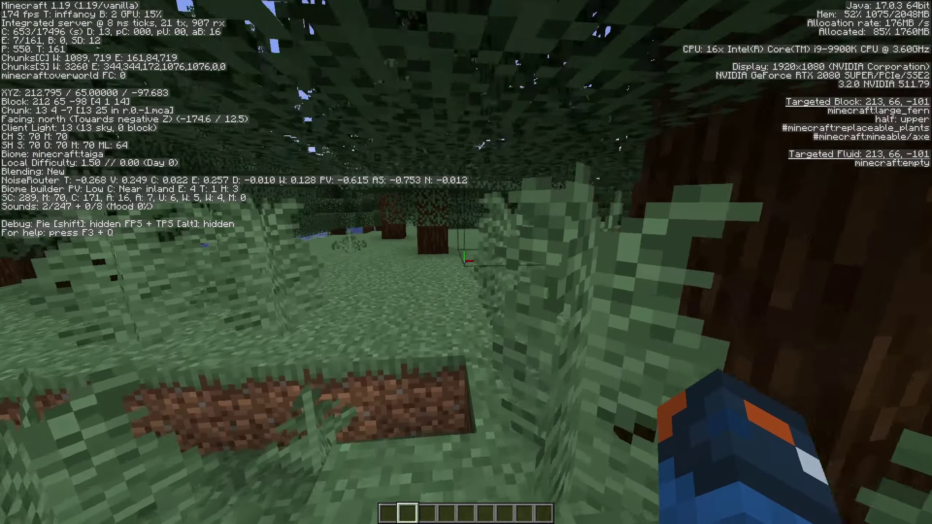
key(w)
key(space)
key(w)
Step: Hide the HUD, cycle through the camera perspectives back to first person and show the HUD again
key(F1)
key(F5)
key(F5)
key(F5)
key(F1)
Step: Walk east up the stepped grass slope to the spruce tree on the hilltop
key(w)
key(shift)
key(w)
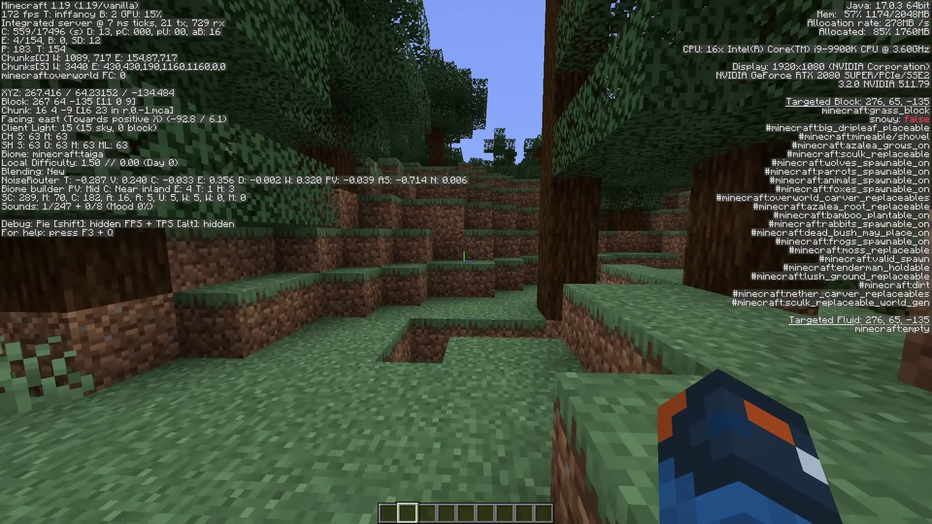
key(w)
key(w)
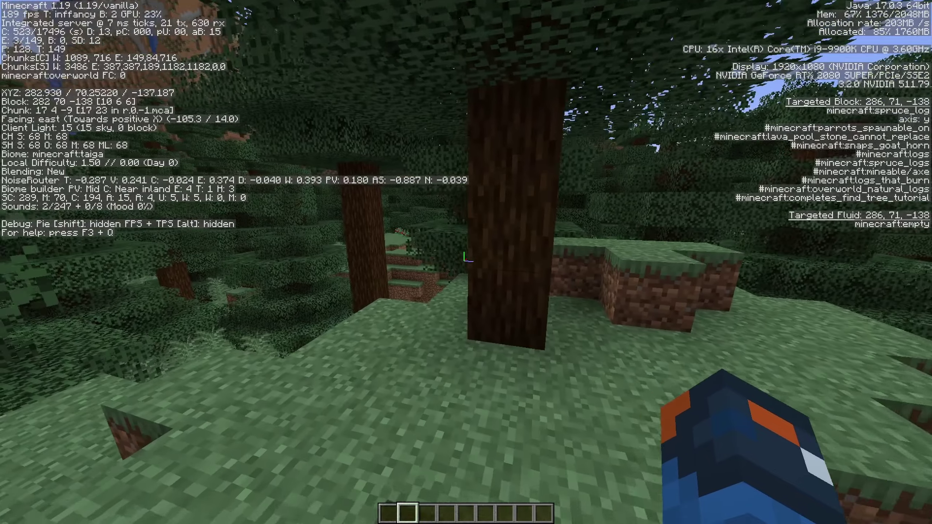
Step: Open the video settings, set the chunk builder to Threaded and turn smooth lighting and mipmap levels off
key(Escape)
click(406, 223)
click(382, 159)
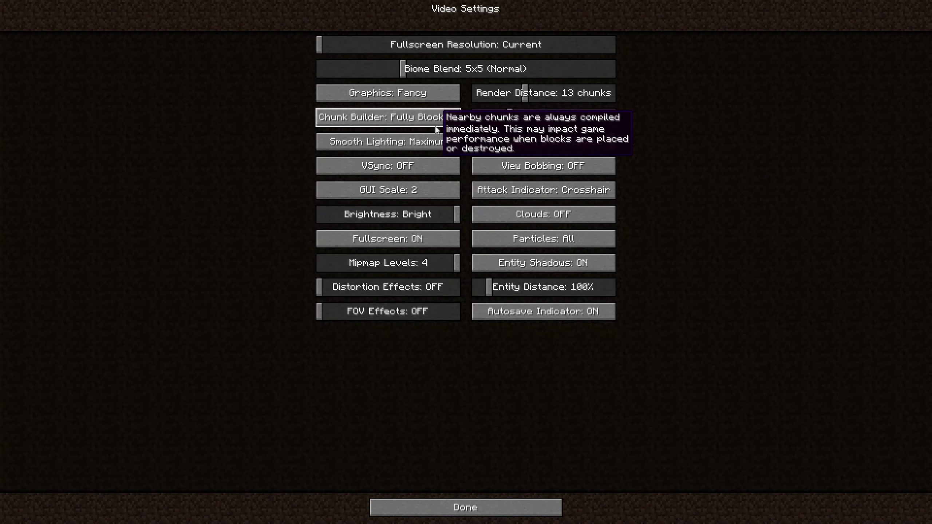
click(442, 125)
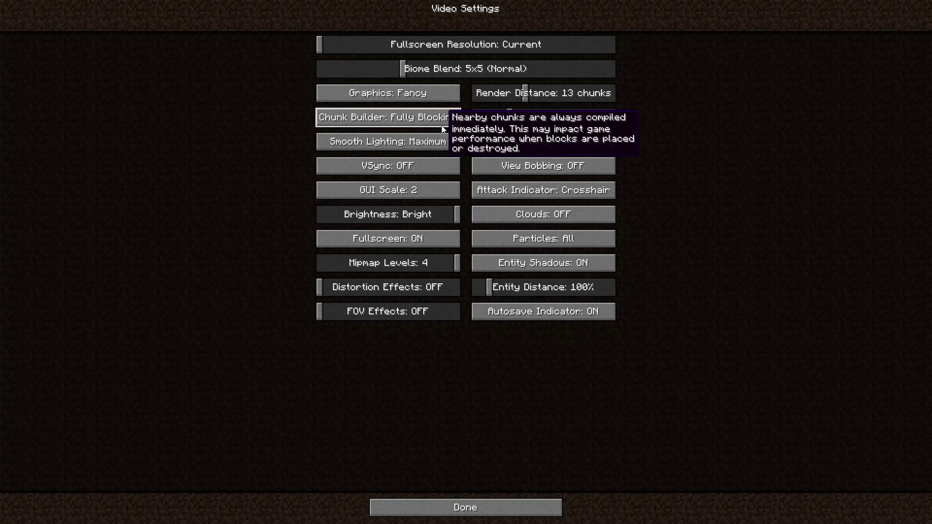
click(421, 142)
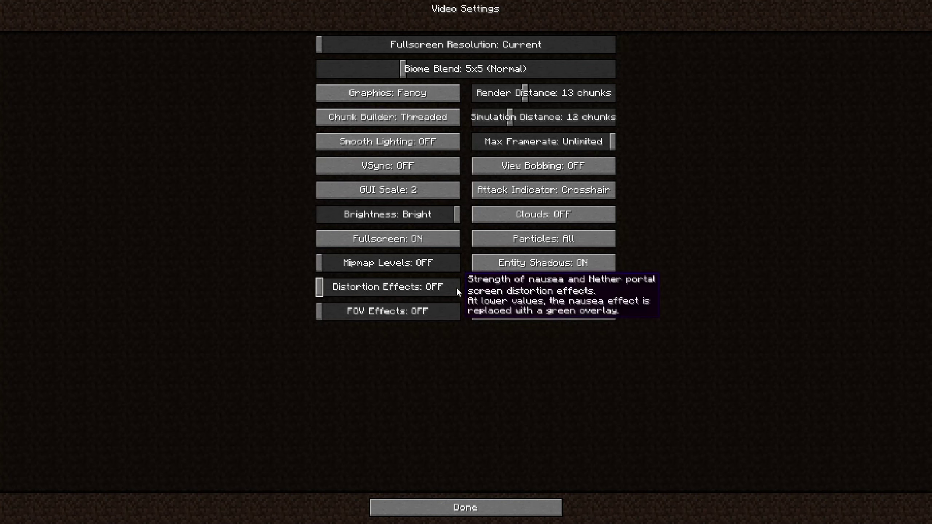
Step: Set entity distance to 50%, particles to Minimal, render distance to 5 chunks and simulation distance to 7 chunks; turn entity shadows, autosave indicator and biome blend off
click(475, 288)
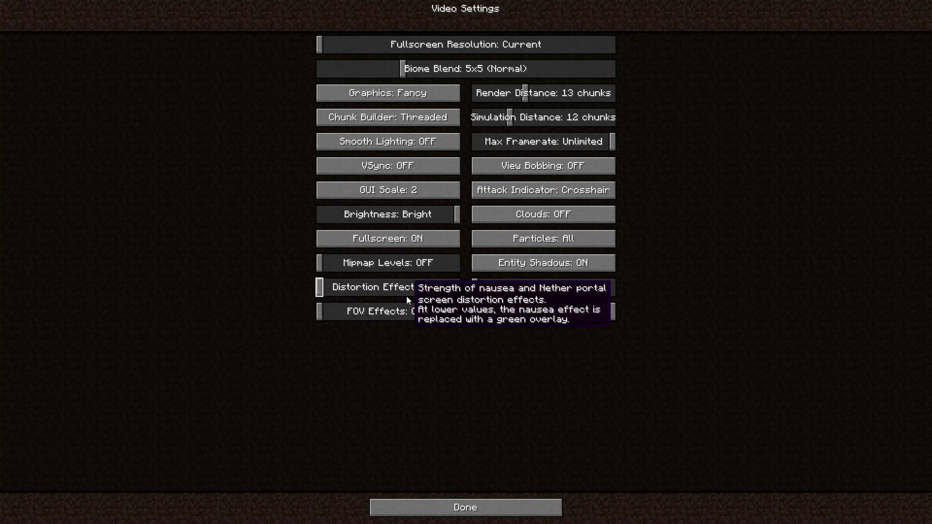
click(584, 267)
click(565, 241)
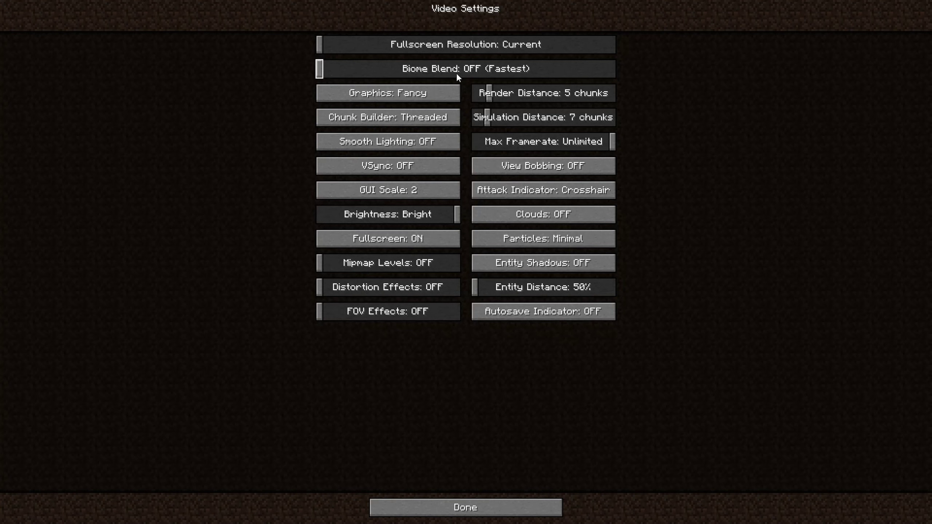
Step: Cycle through the graphics modes, leave graphics on Fast and return to the game
click(440, 88)
click(400, 96)
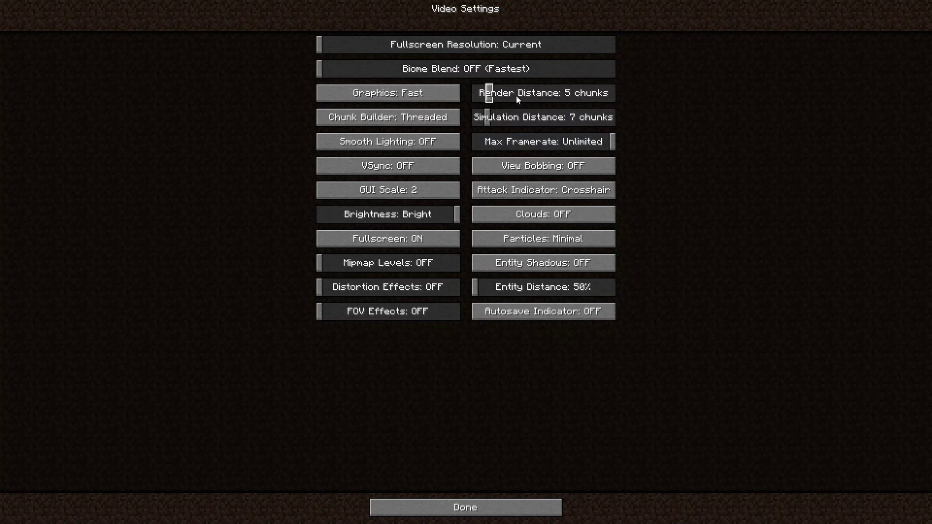
click(446, 97)
click(446, 97)
click(446, 97)
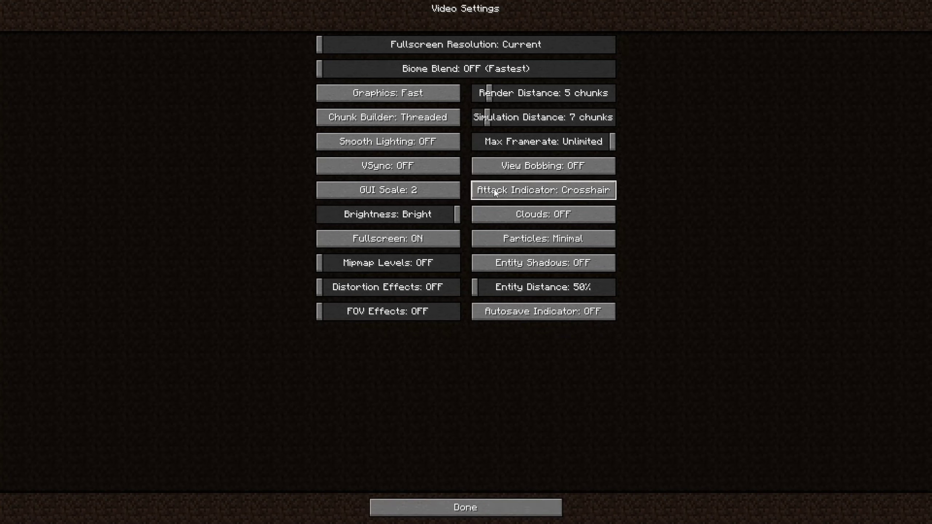
drag(485, 113, 459, 96)
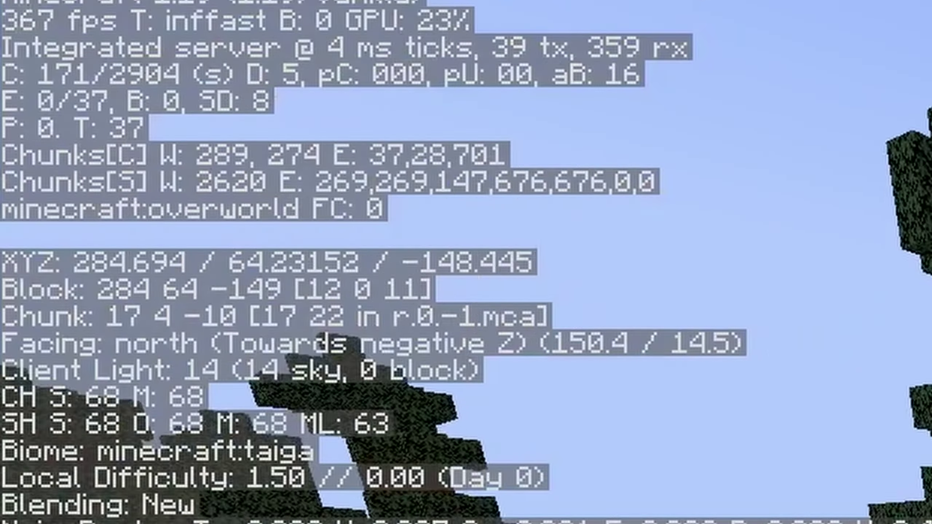
Step: Walk and jump north through the taiga, over the grass rise and down between the spruce trees beside the water
key(w)
key(space)
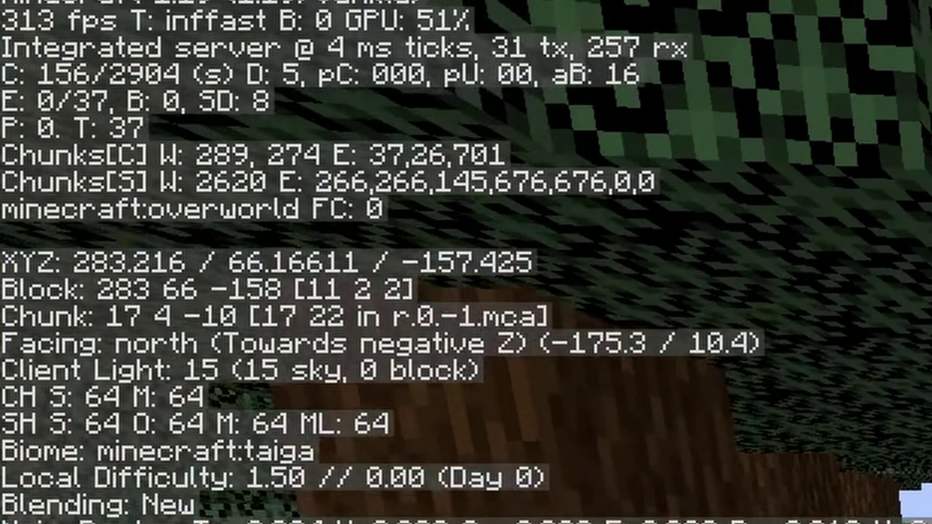
key(w)
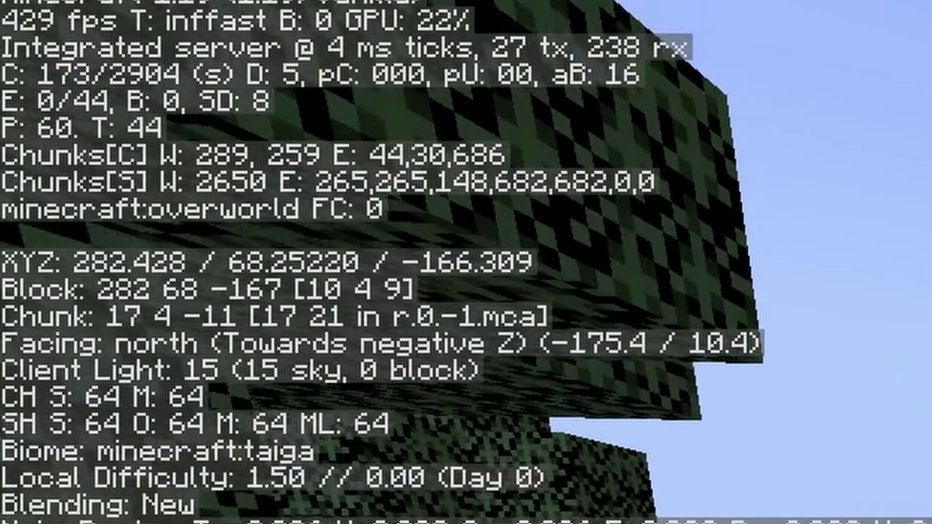
key(space)
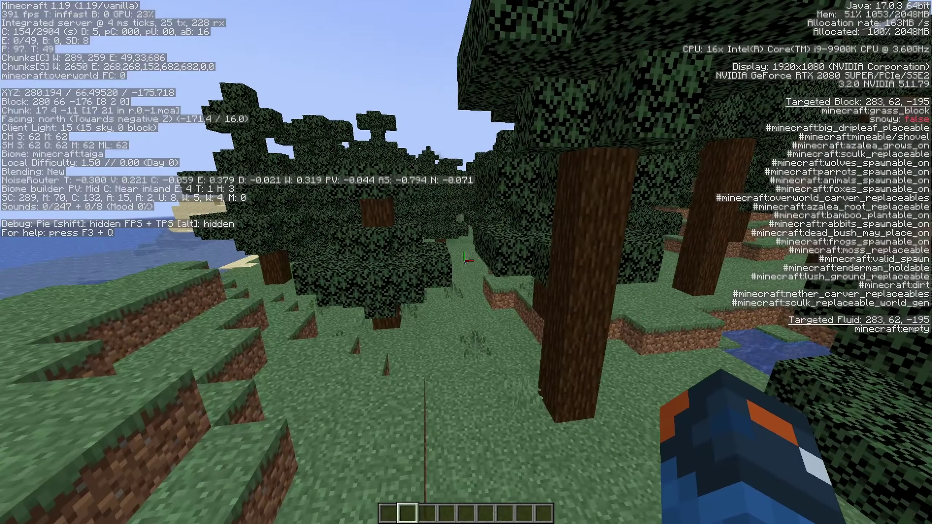
key(w)
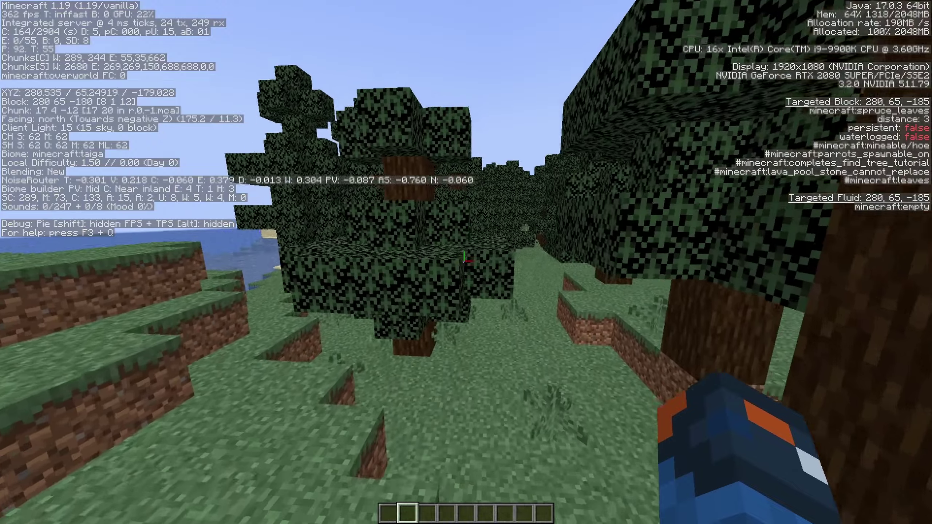
Step: Hide the HUD, switch to the front-facing third-person view and walk the character across the grass clearing
key(F1)
key(F5)
key(F5)
key(w)
key(w)
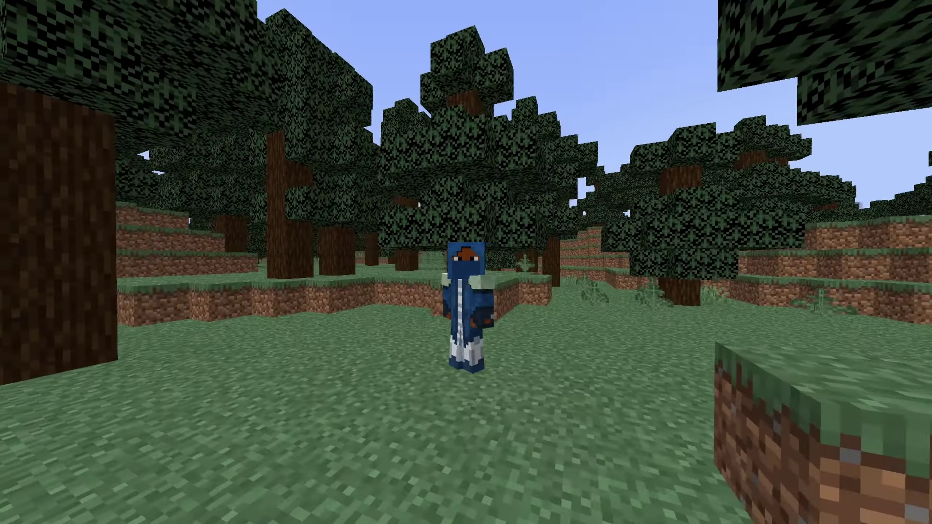